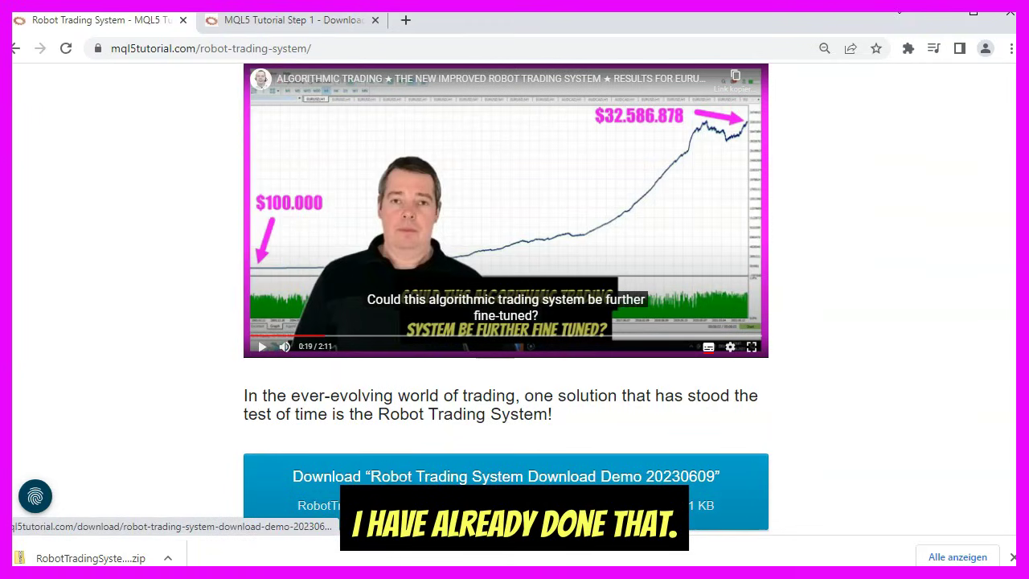
# Download RobotTradingSystem20230609-Demo.zip, then open MetaTrader 5's data folder
pyautogui.click(482, 506)
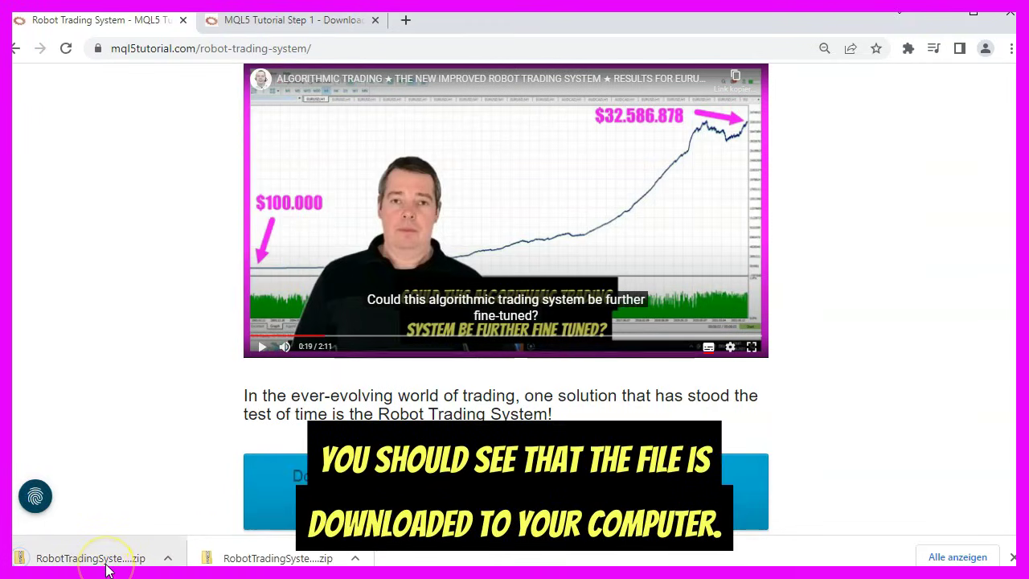
pyautogui.click(177, 566)
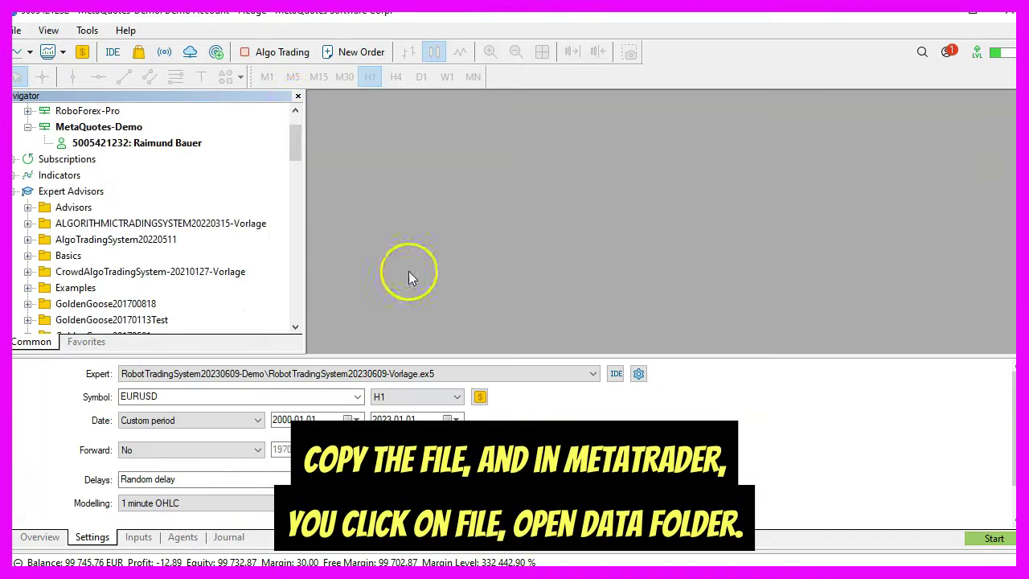
pyautogui.click(17, 32)
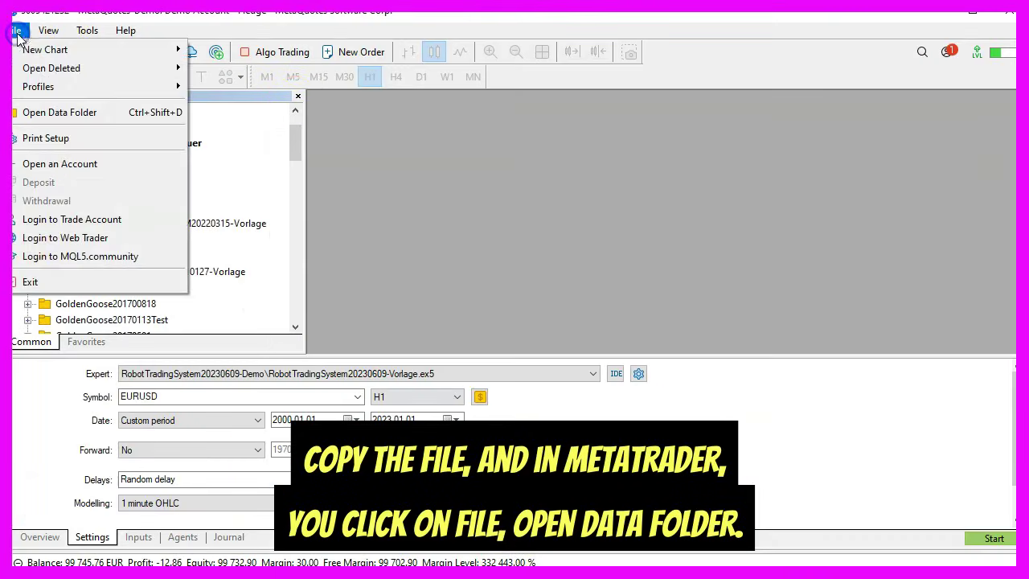
pyautogui.click(58, 118)
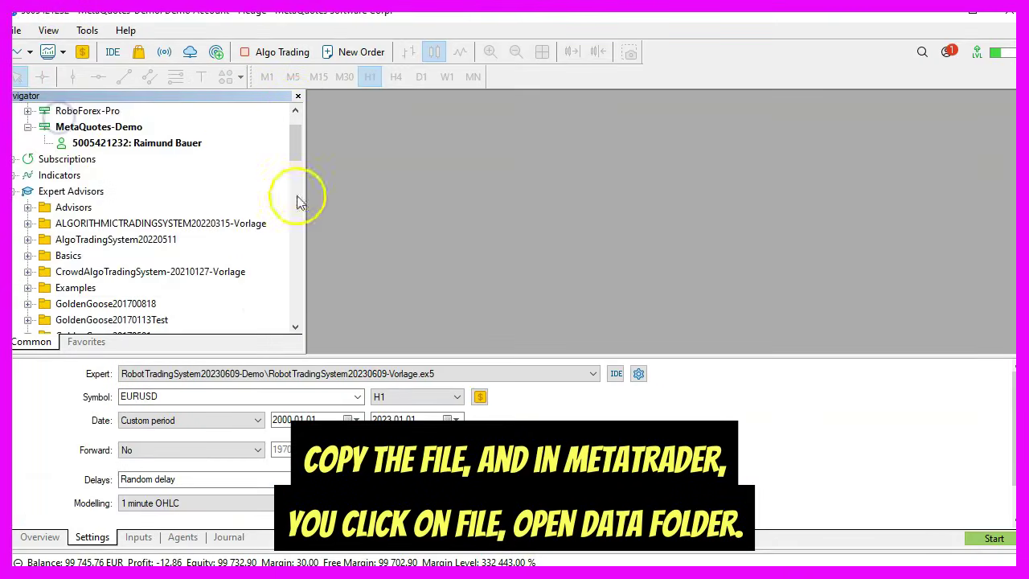
# Go into MQL5\Experts and paste a copy of the demo zip there
pyautogui.click(326, 184)
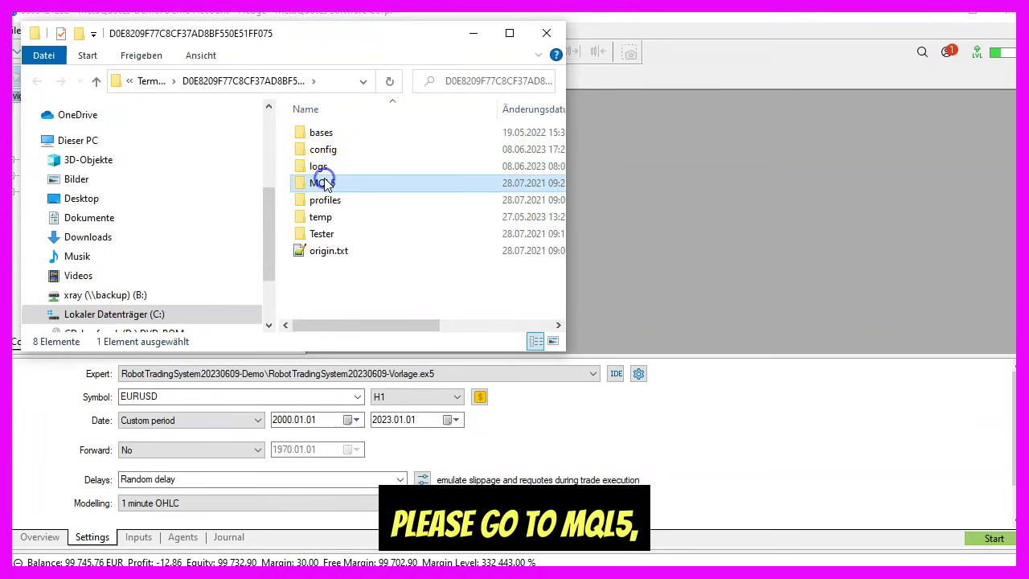
pyautogui.doubleClick(325, 184)
pyautogui.doubleClick(327, 132)
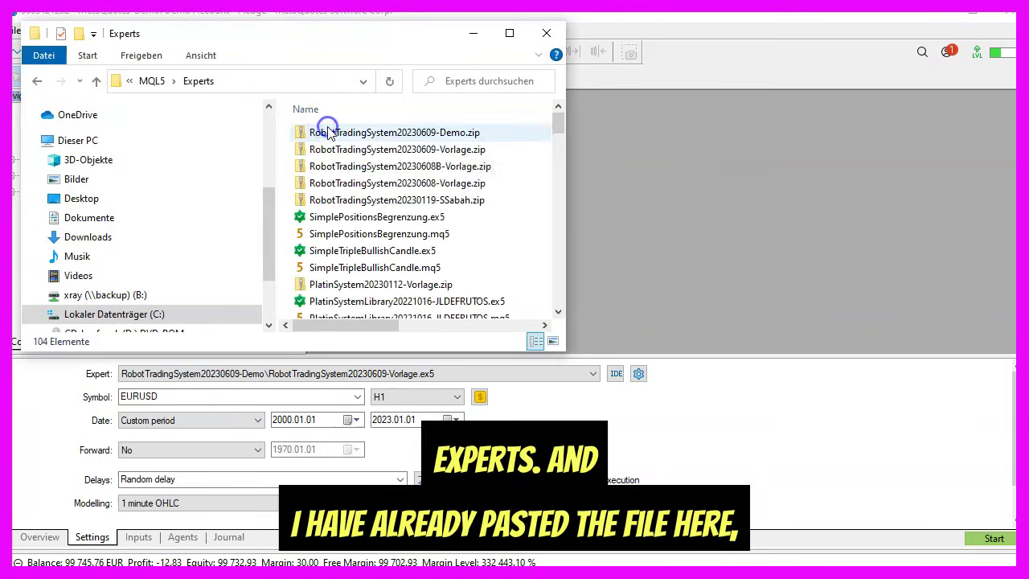
pyautogui.click(357, 135)
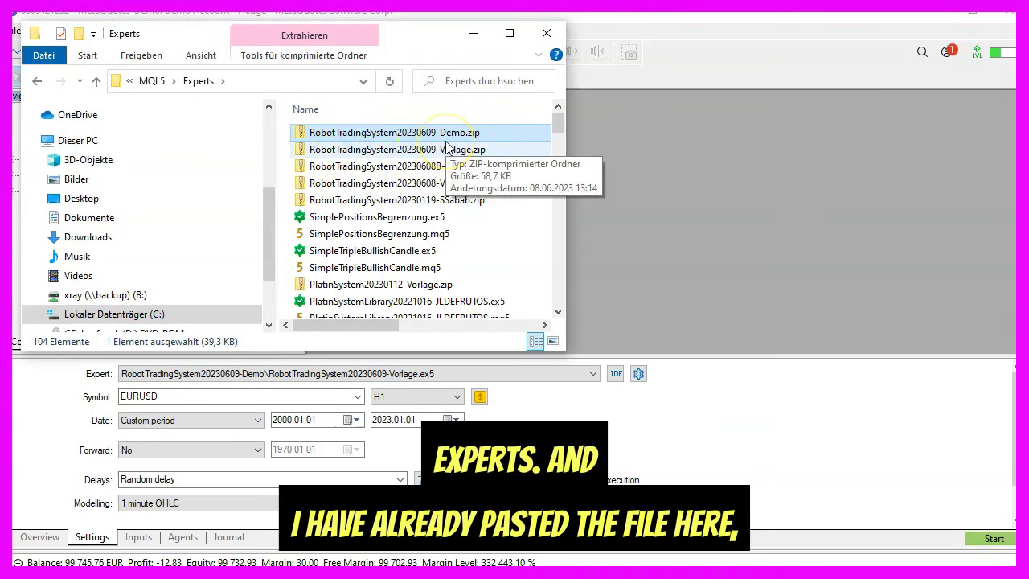
pyautogui.hotkey('ctrl', 'v')
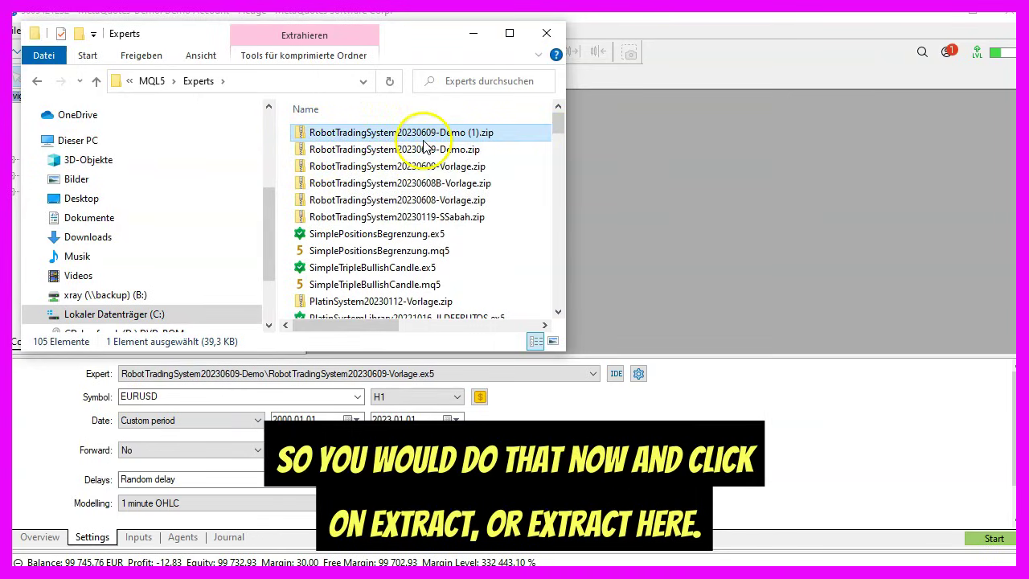
pyautogui.click(418, 150)
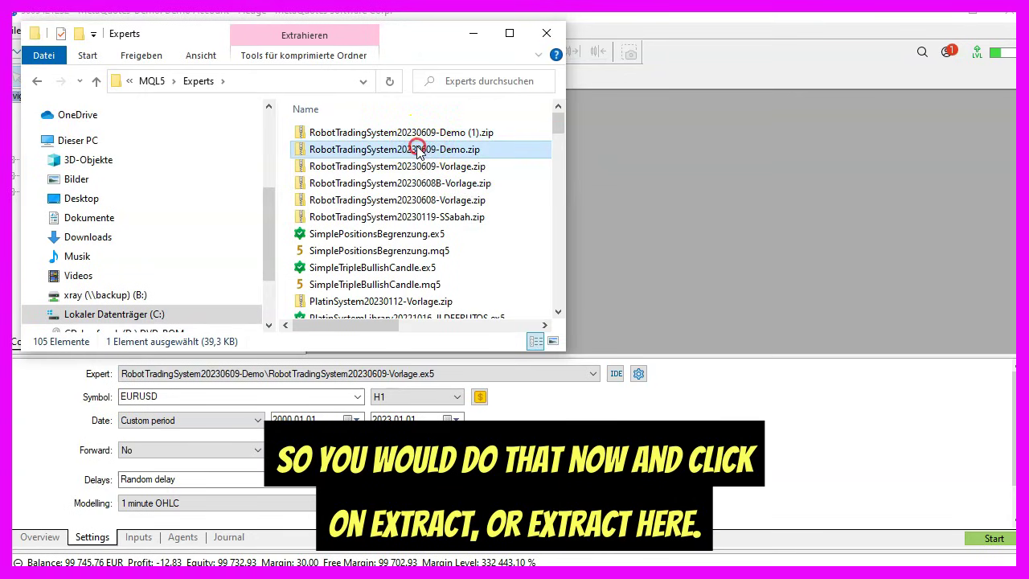
# Extract the demo zip with 7-Zip 'Hier entpacken', view the new folder, and return to MetaTrader
pyautogui.rightClick(416, 146)
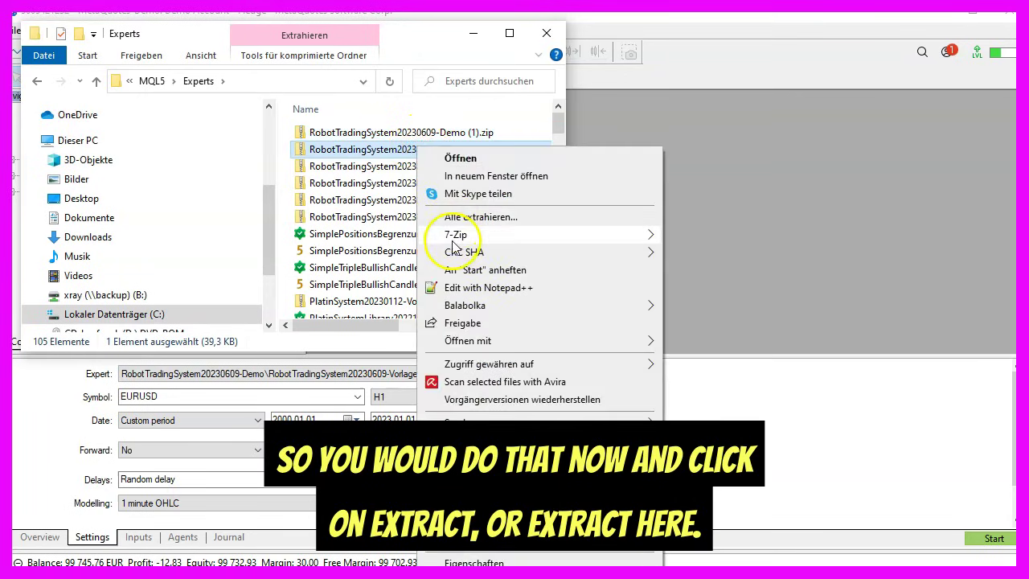
pyautogui.moveTo(454, 241)
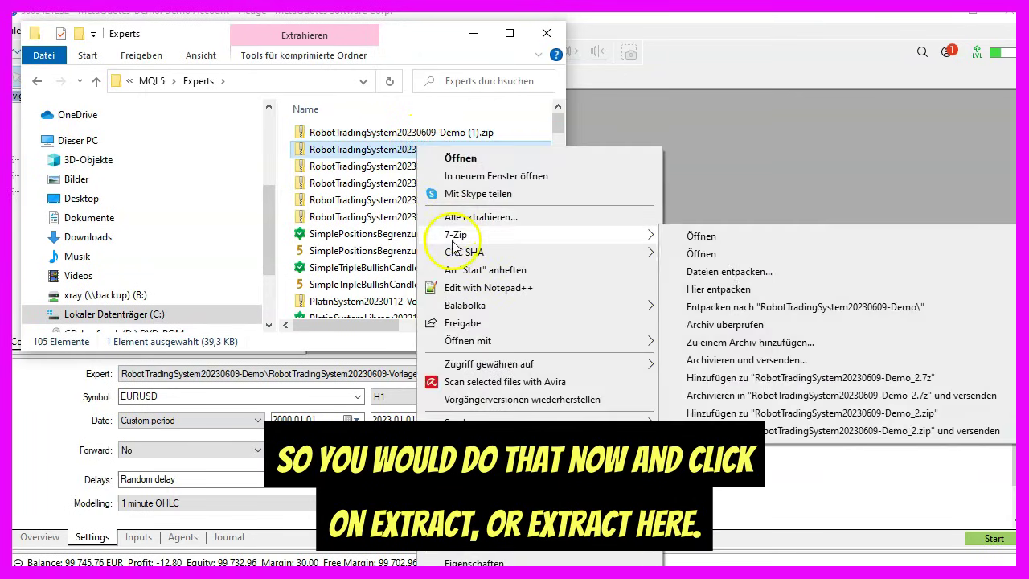
pyautogui.click(729, 293)
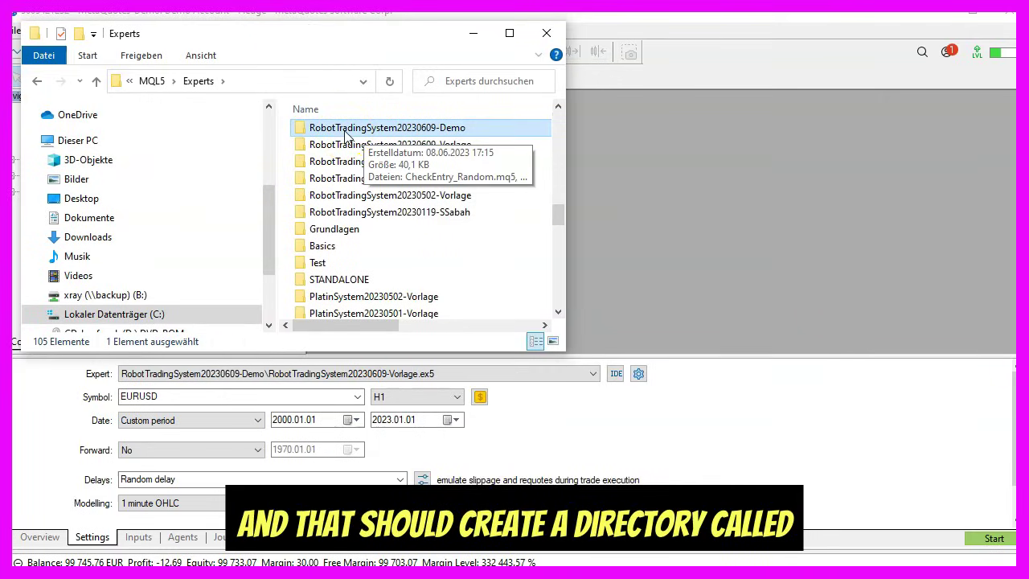
pyautogui.click(369, 131)
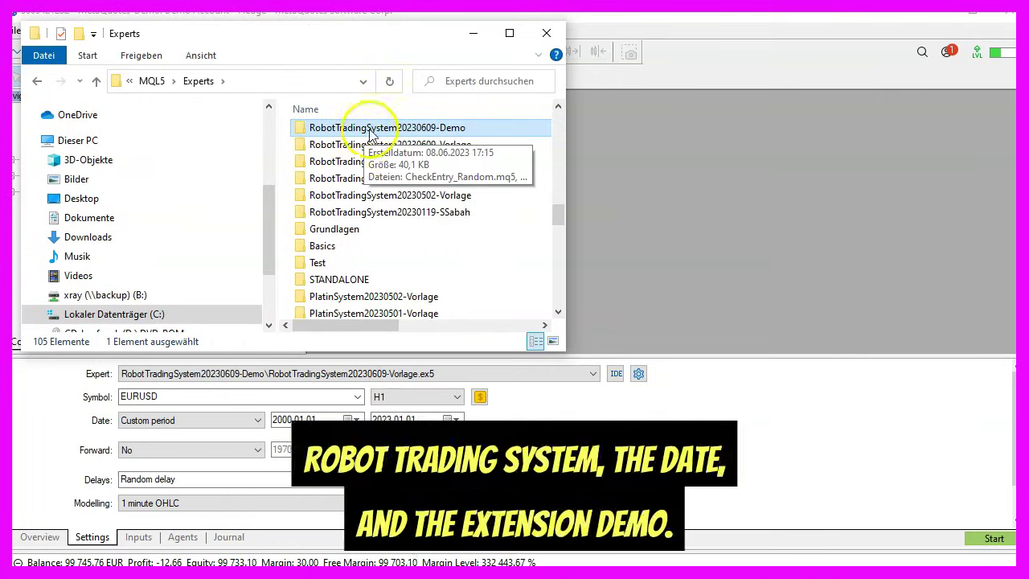
pyautogui.doubleClick(411, 131)
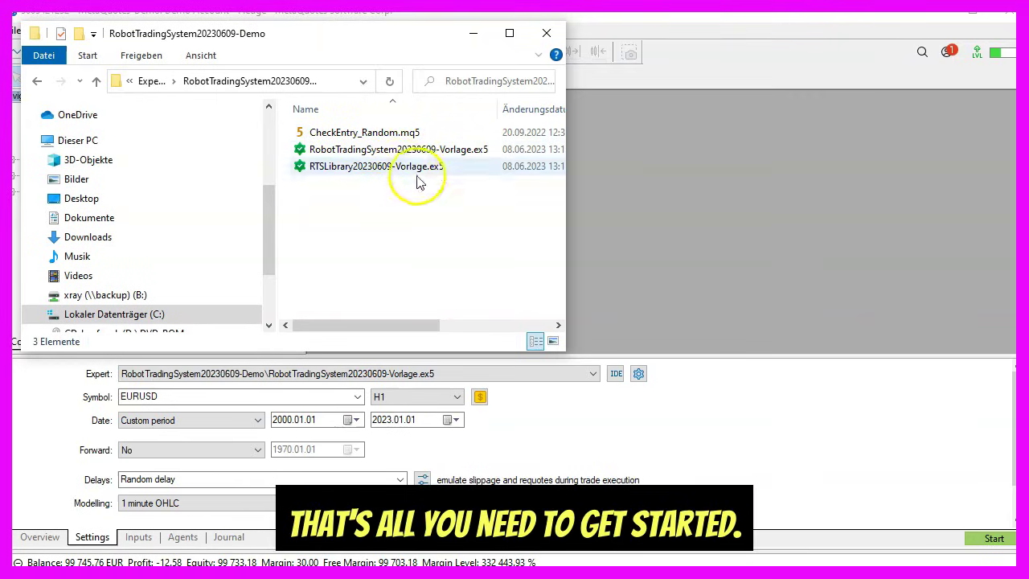
pyautogui.click(611, 218)
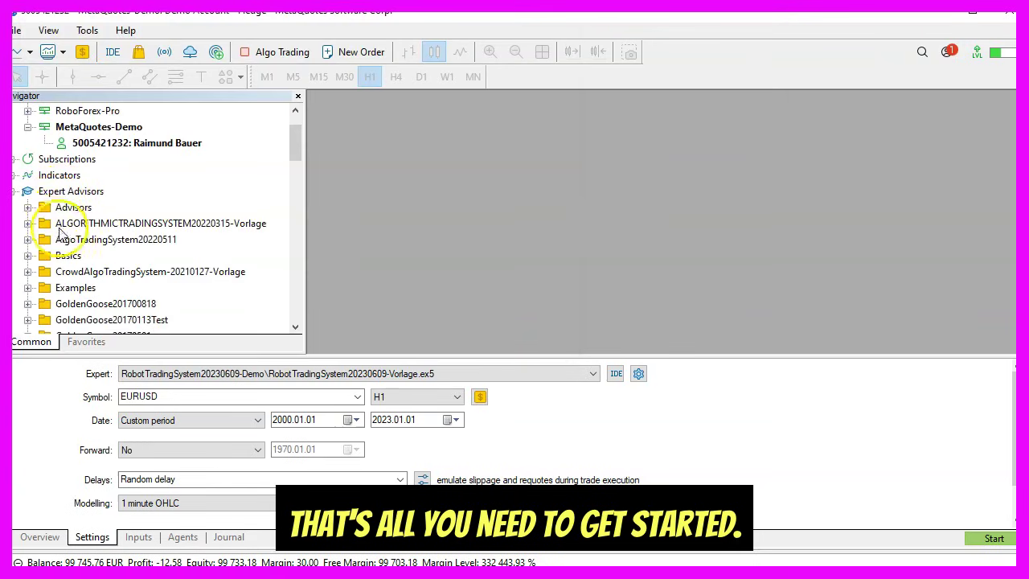
# Refresh Expert Advisors and set RobotTradingSystem20230609-Vorlage.ex5 as the Strategy Tester expert for EURUSD H1
pyautogui.rightClick(84, 192)
pyautogui.click(123, 284)
pyautogui.click(48, 31)
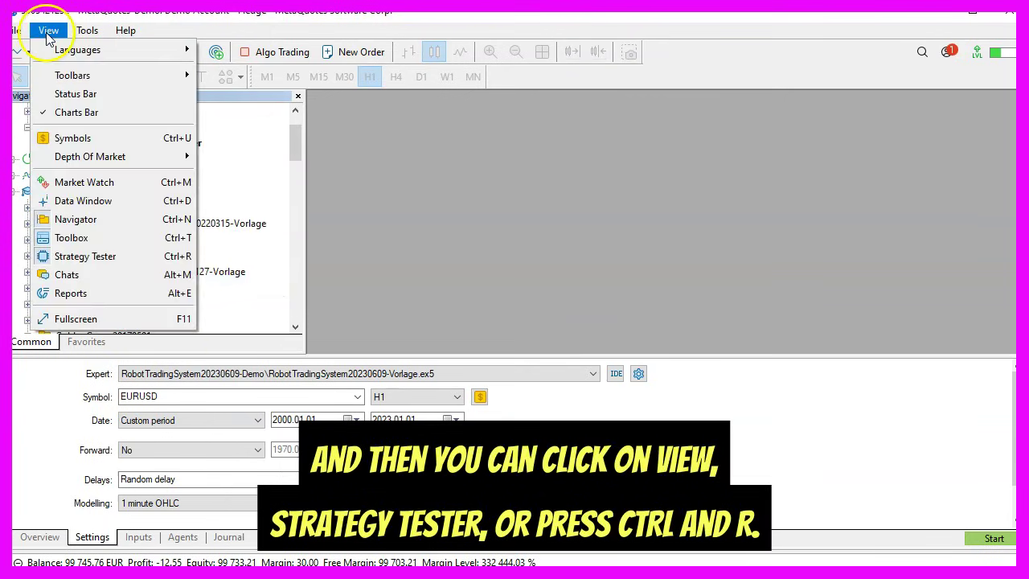
pyautogui.click(94, 258)
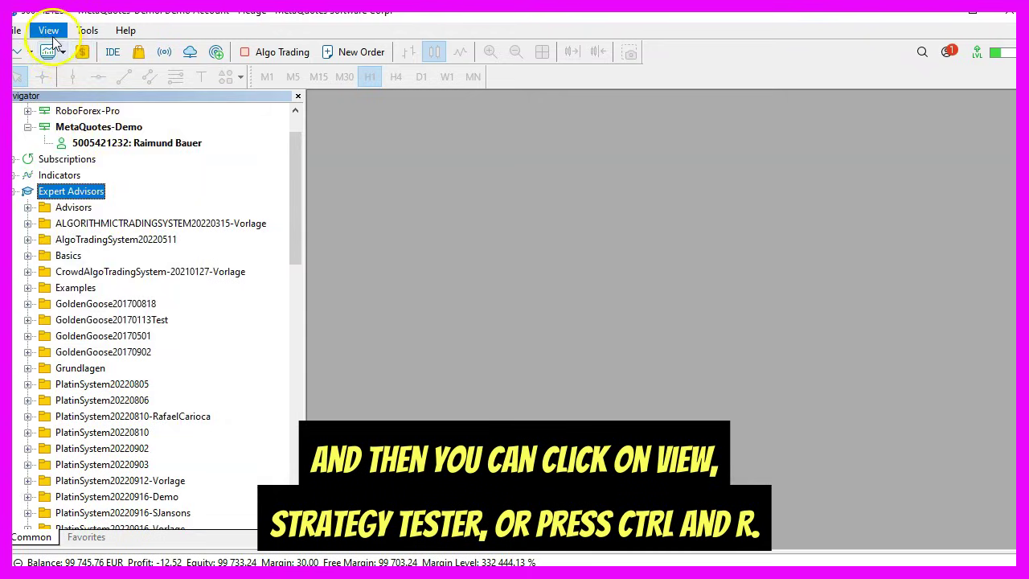
pyautogui.click(48, 31)
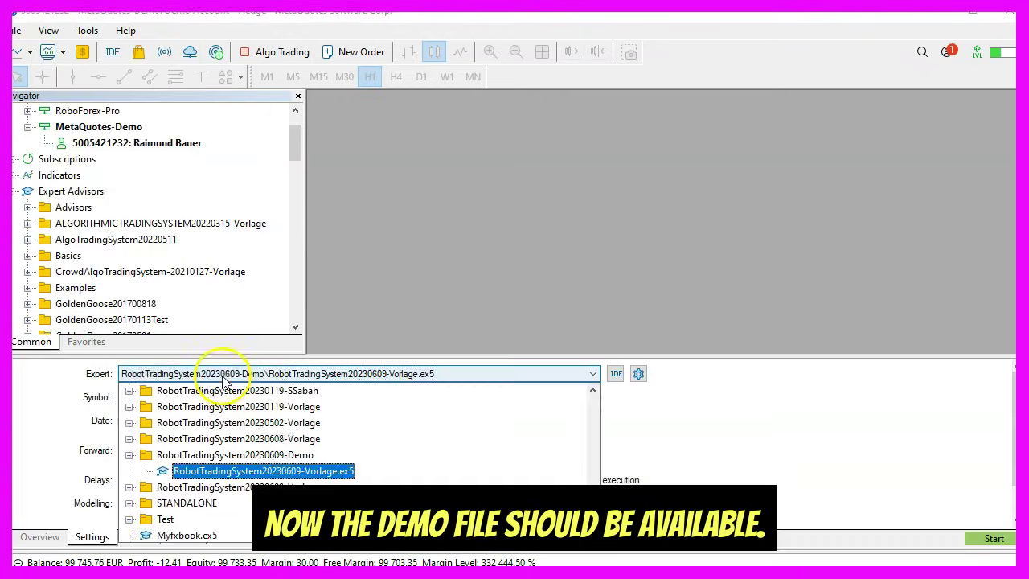
pyautogui.click(207, 376)
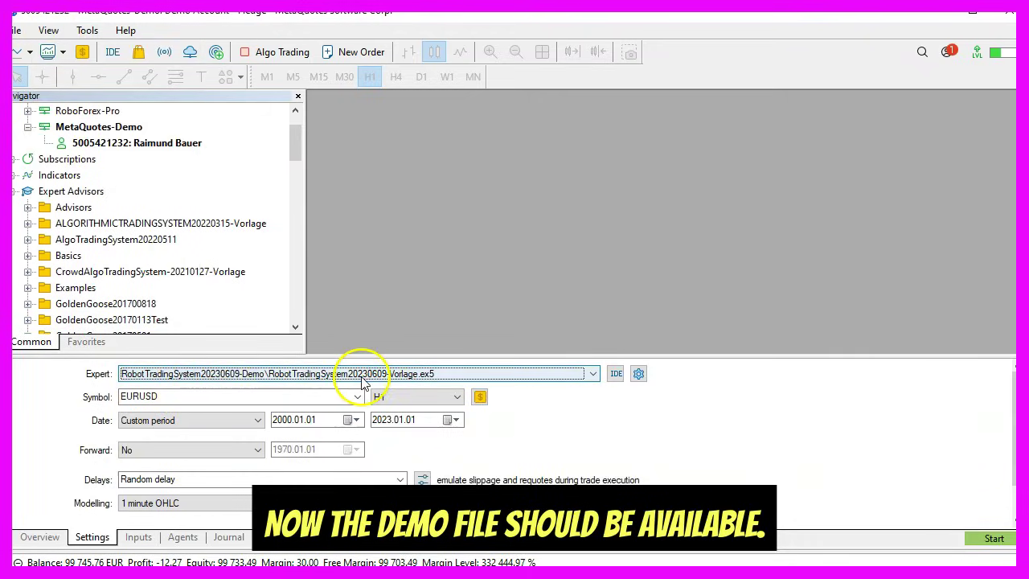
pyautogui.click(433, 320)
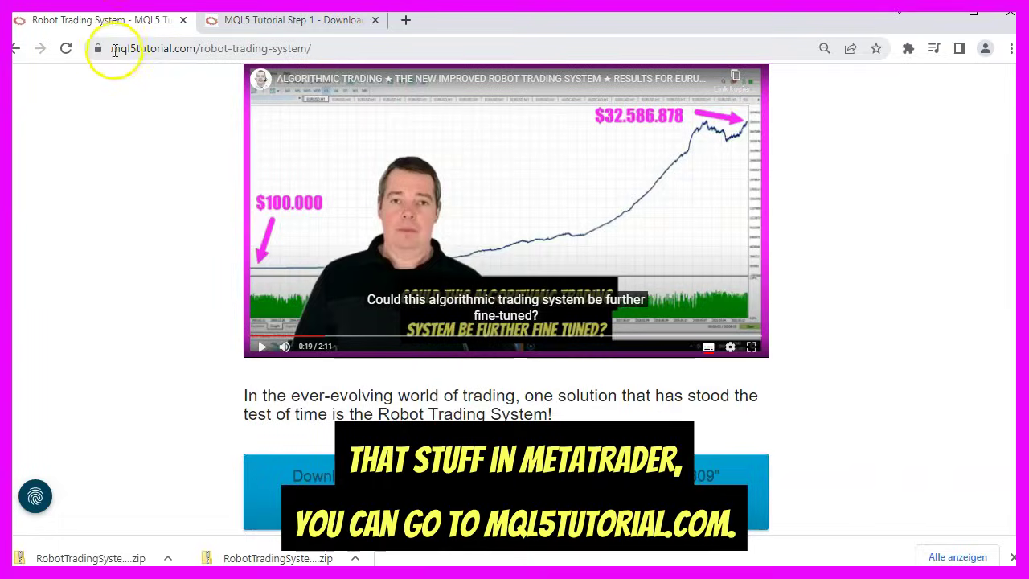
# Follow the site's Start Here link to the MQL5 Tutorial Step 1 page
pyautogui.click(114, 48)
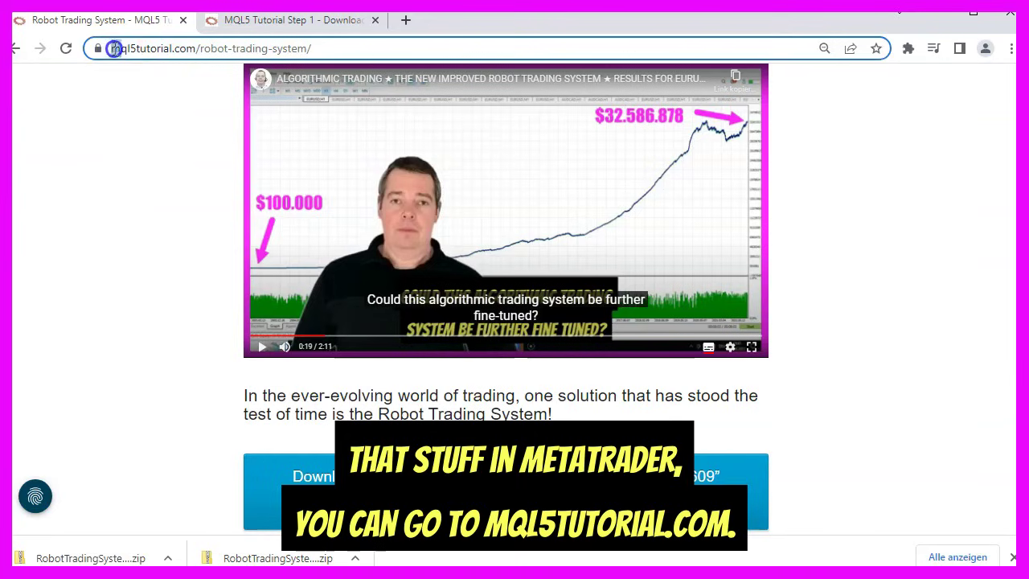
pyautogui.moveTo(194, 62); pyautogui.dragTo(193, 57)
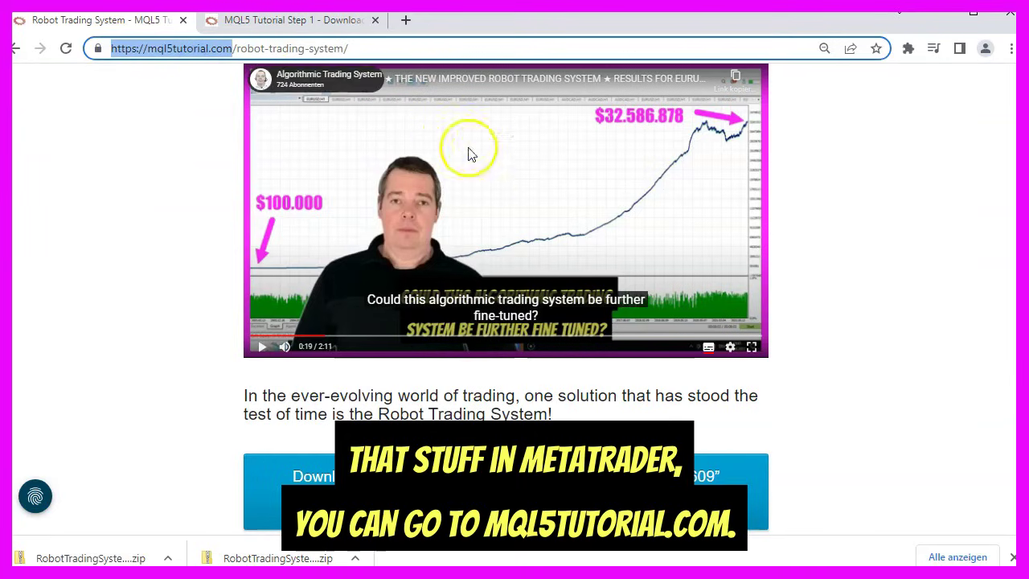
pyautogui.scroll(4, 804, 338)
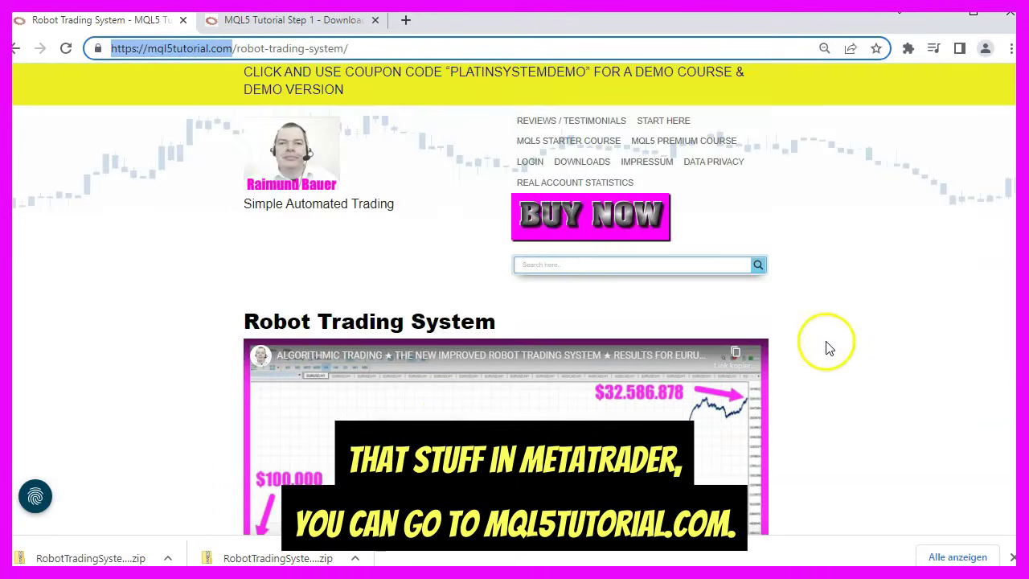
pyautogui.click(671, 122)
pyautogui.click(327, 20)
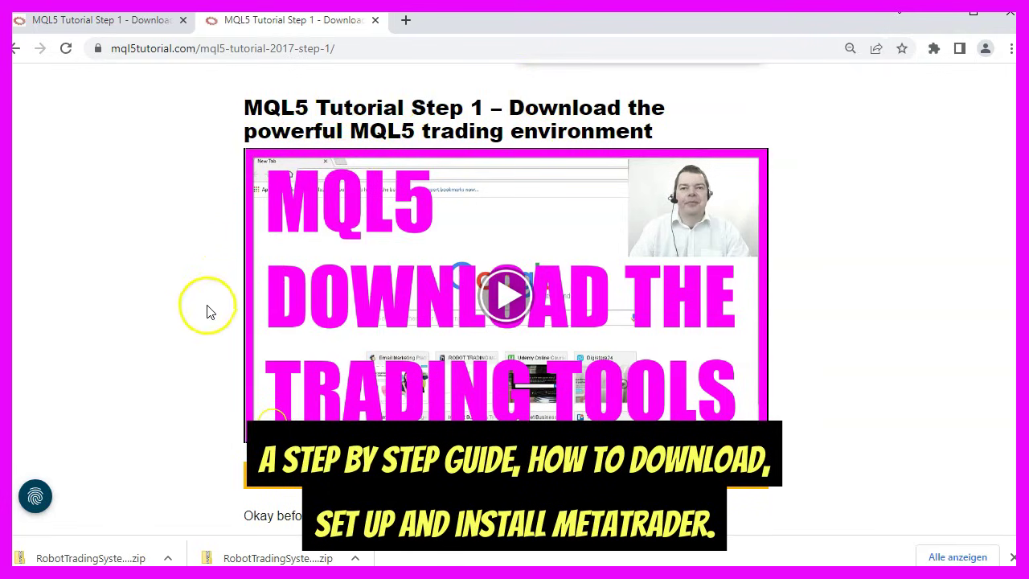
# Scroll through the tutorial and return to the Step 3 demo account page
pyautogui.scroll(-1, 810, 358)
pyautogui.scroll(1, 810, 357)
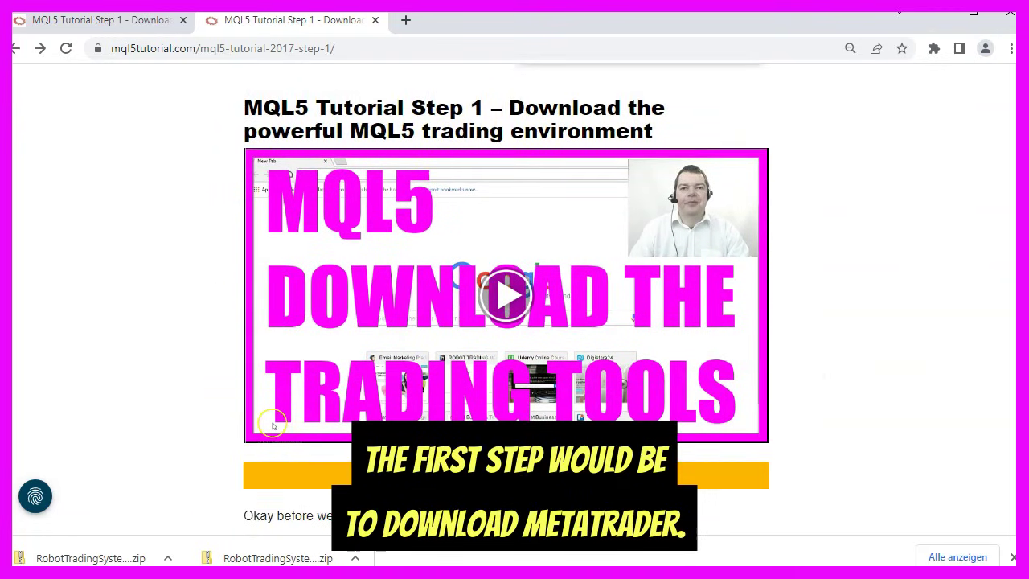
pyautogui.scroll(-3, 459, 328)
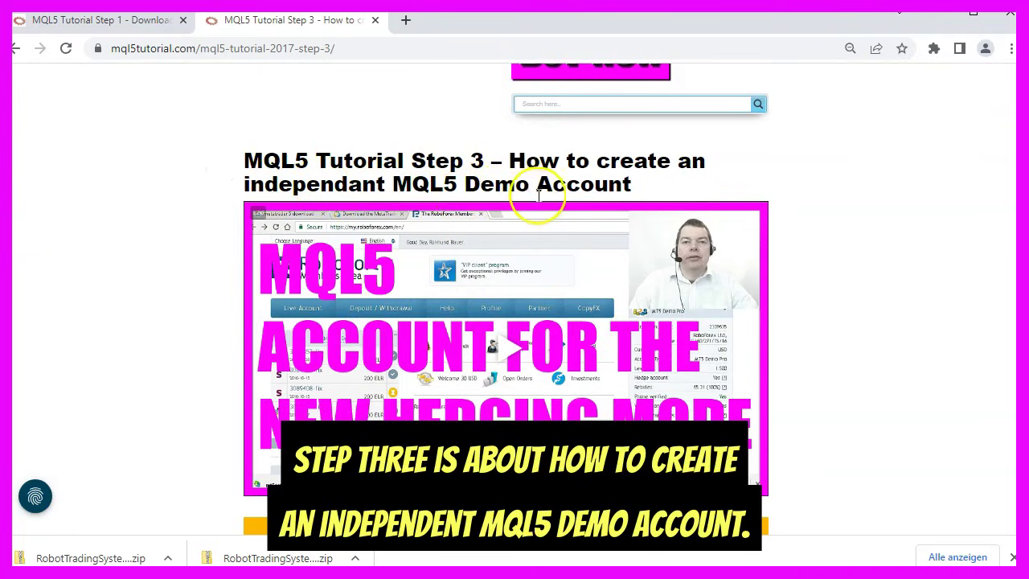
pyautogui.scroll(-1, 498, 402)
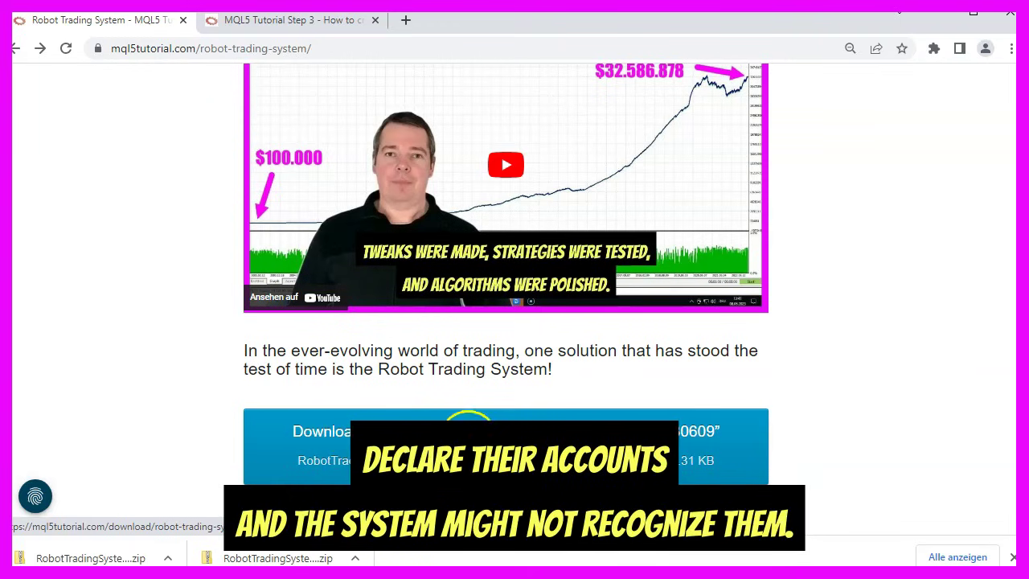
pyautogui.hotkey('ctrl', 'Tab')
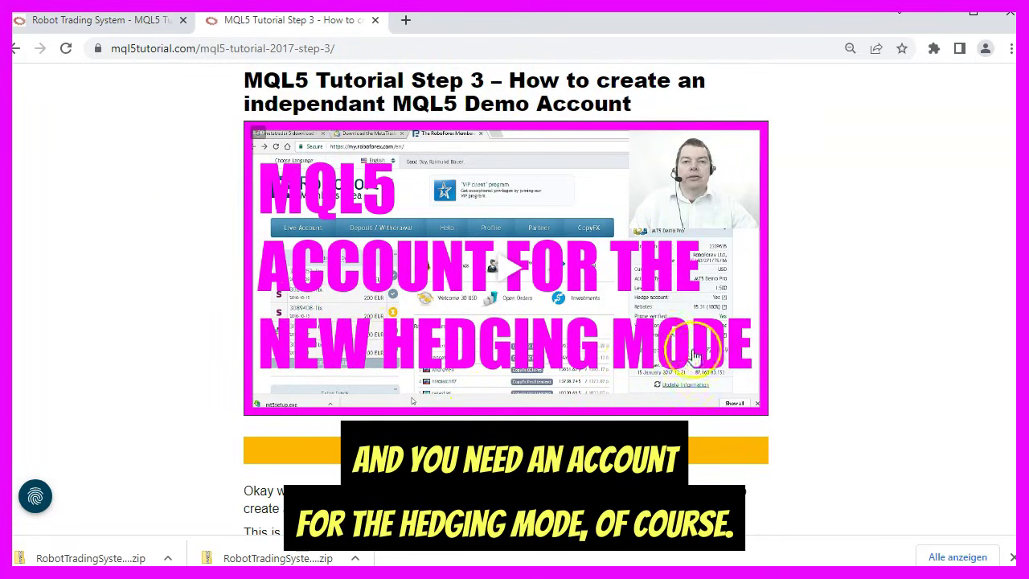
# Advance with NEXT STEP from Step 3 through Steps 4, 5, 6 and 7
pyautogui.click(514, 450)
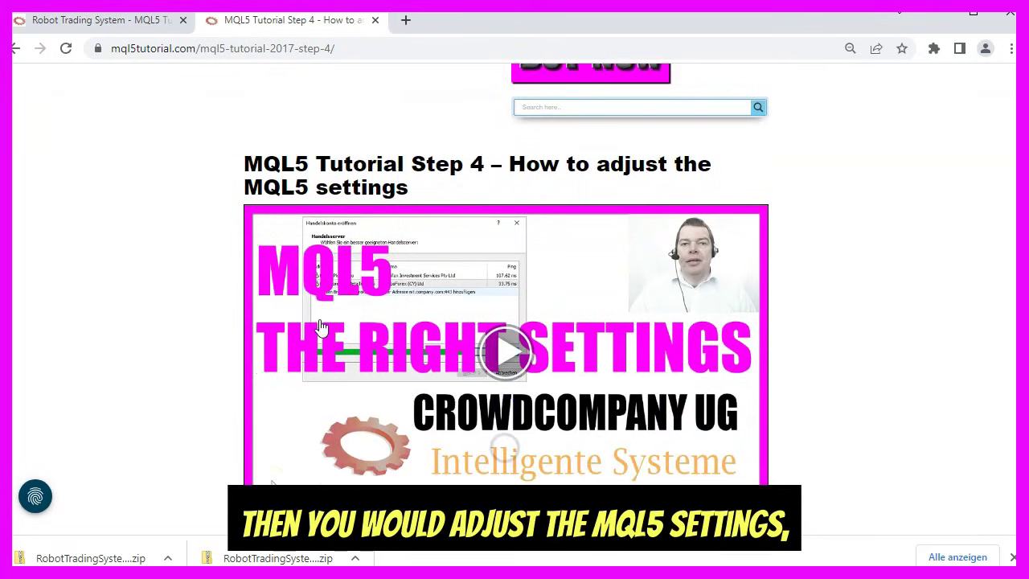
pyautogui.scroll(-1, 340, 294)
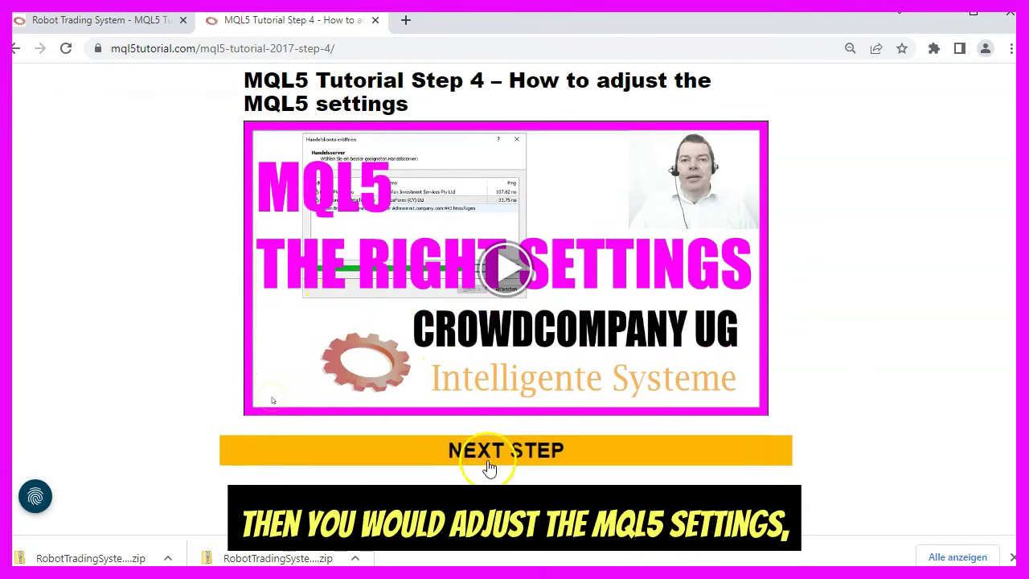
pyautogui.click(492, 458)
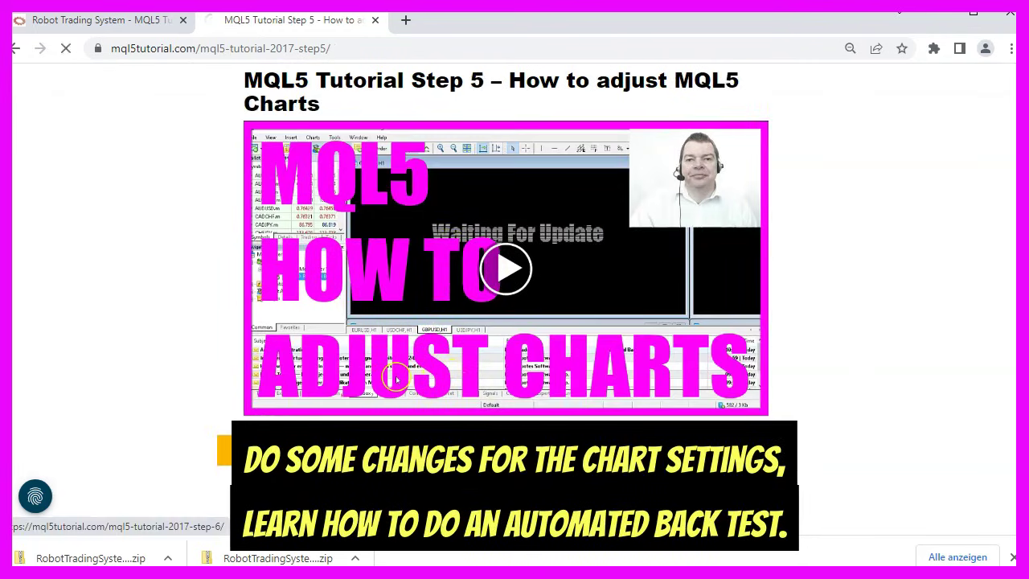
pyautogui.click(395, 378)
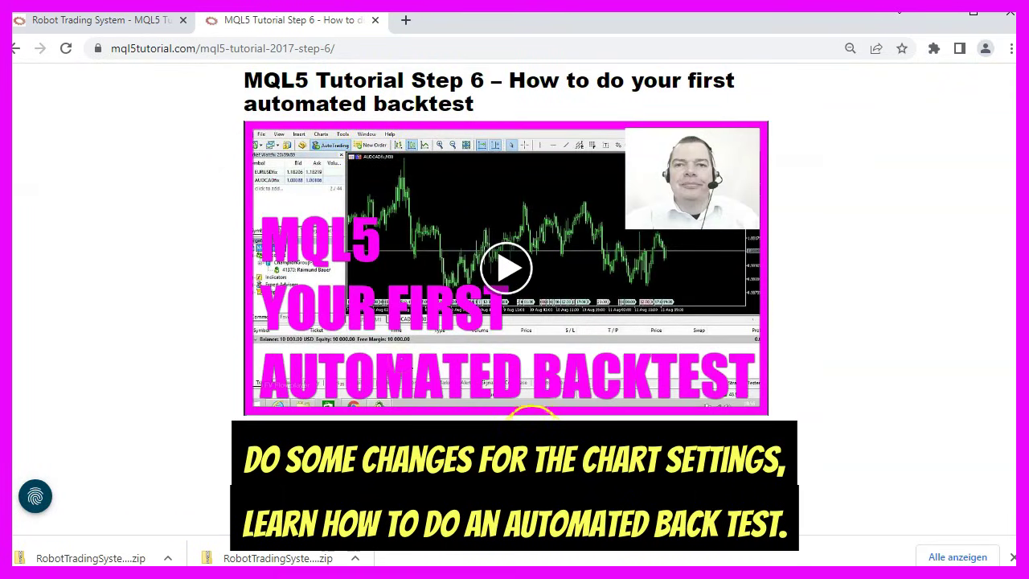
pyautogui.click(530, 432)
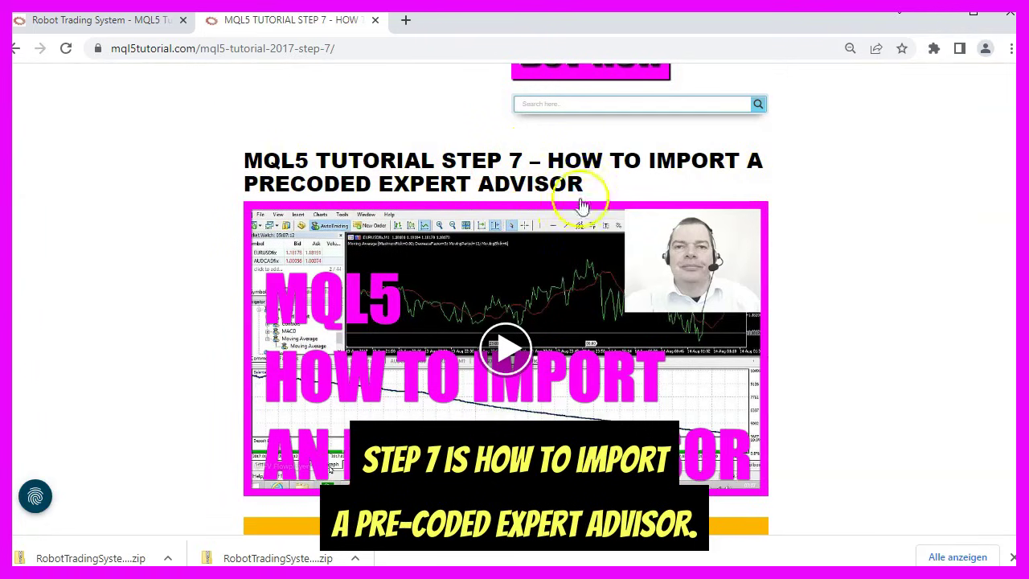
pyautogui.scroll(-1, 581, 206)
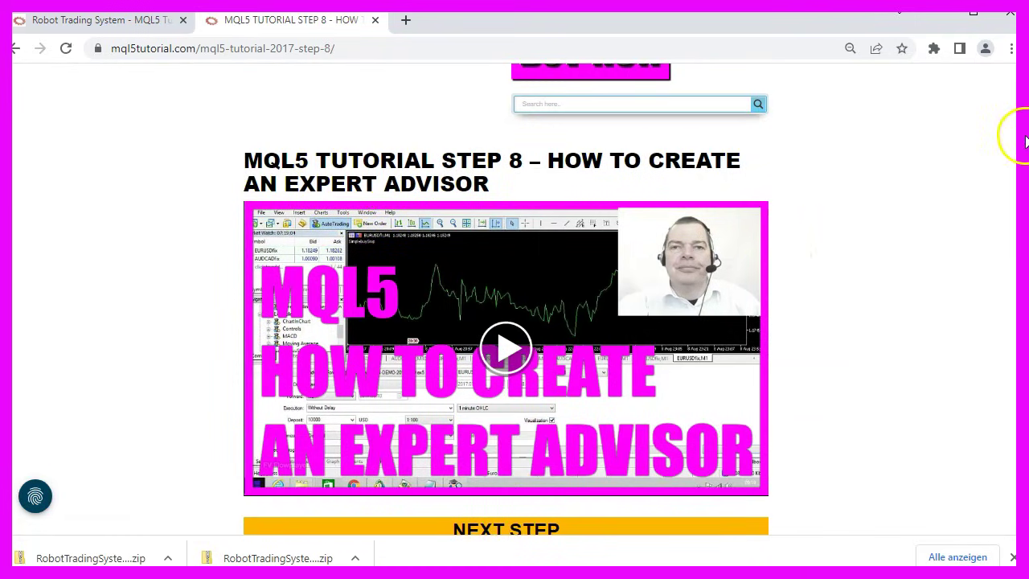
pyautogui.scroll(-1, 1025, 143)
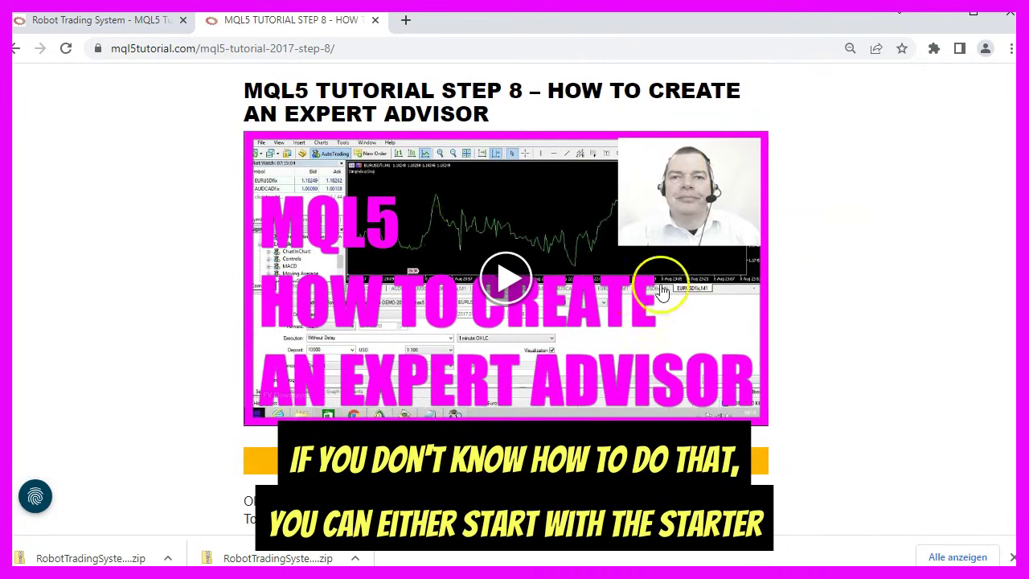
pyautogui.scroll(3, 499, 153)
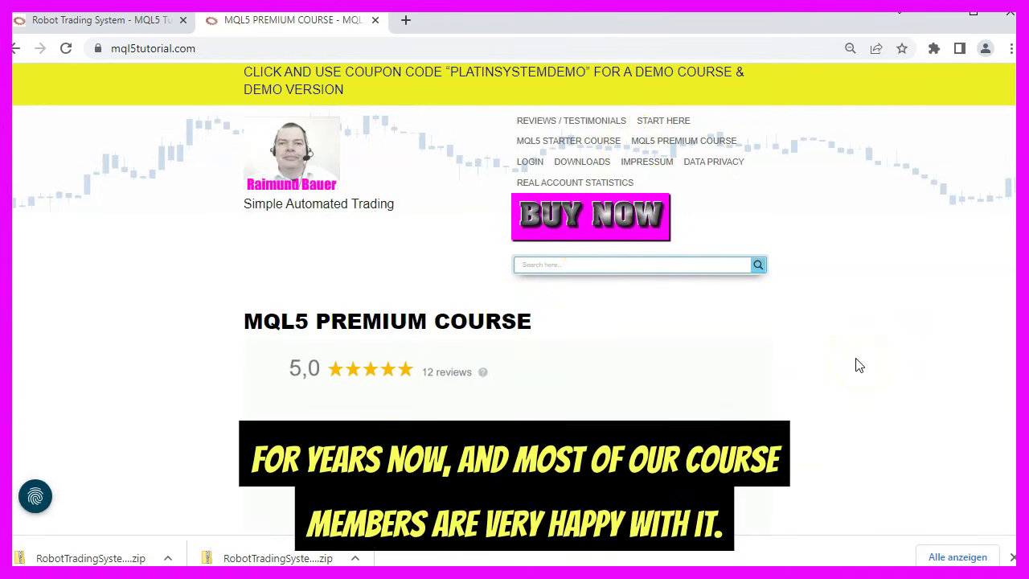
# Go back to Step 8, then advance to Step 9 and the 10 Years Profit tutorial
pyautogui.hotkey('alt', 'Left')
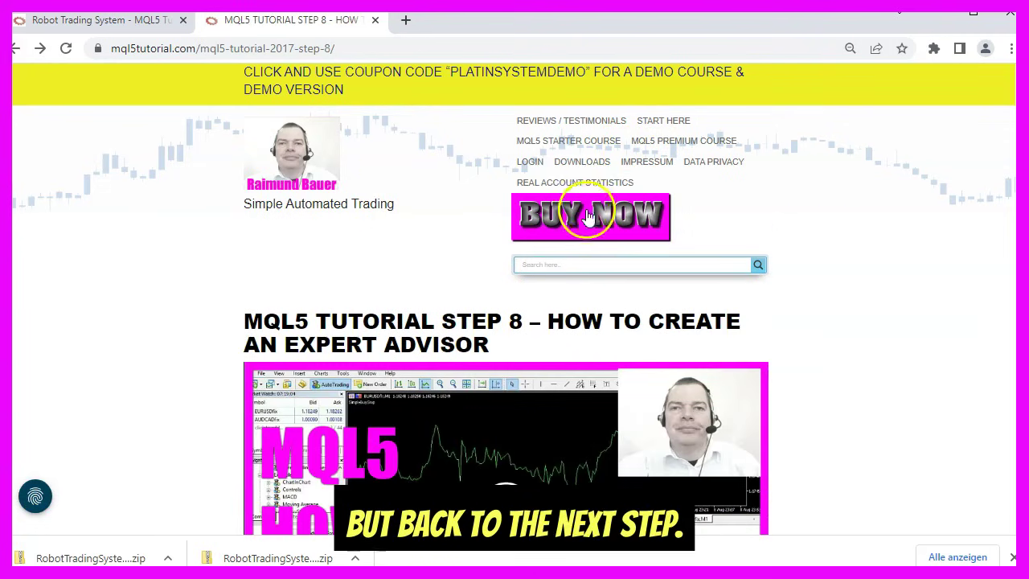
pyautogui.scroll(-2, 849, 252)
pyautogui.scroll(-1, 804, 274)
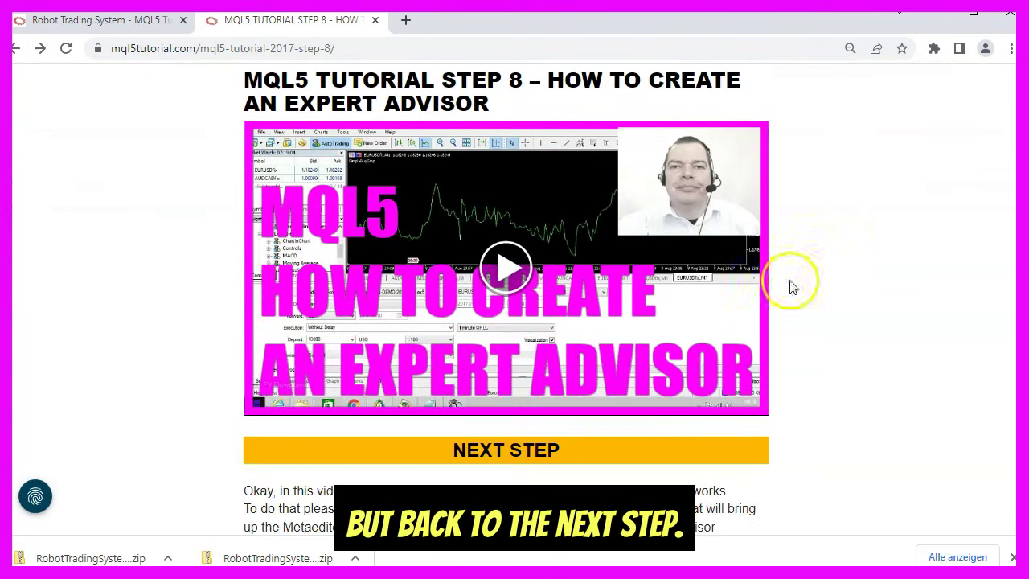
pyautogui.click(504, 447)
pyautogui.scroll(-1, 386, 329)
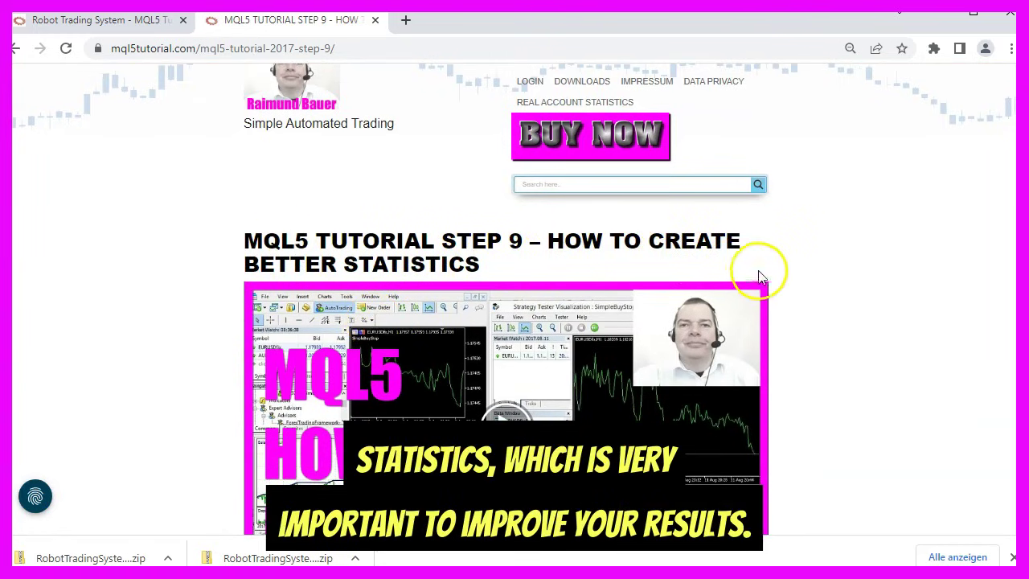
pyautogui.scroll(-2, 764, 276)
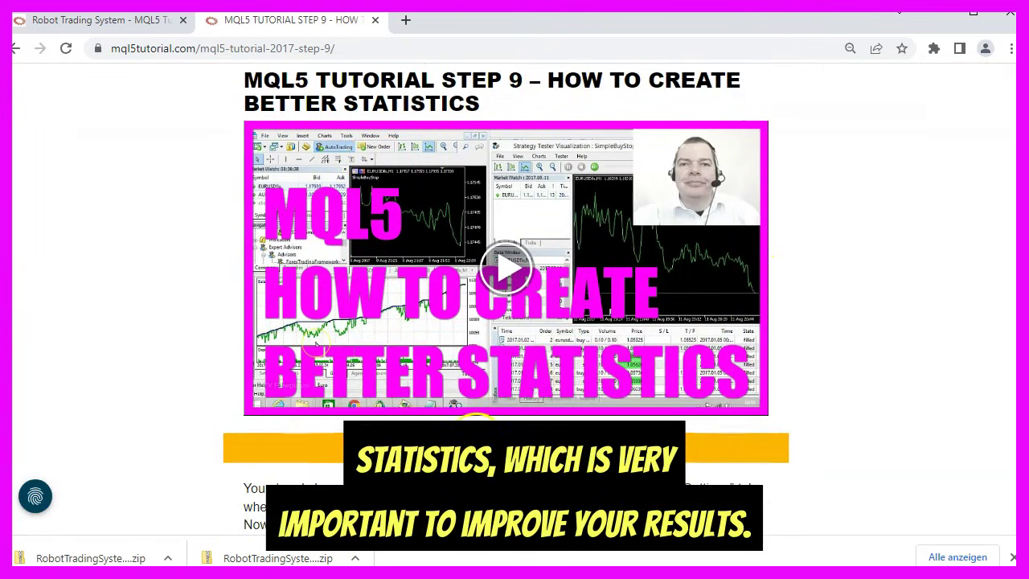
pyautogui.click(492, 446)
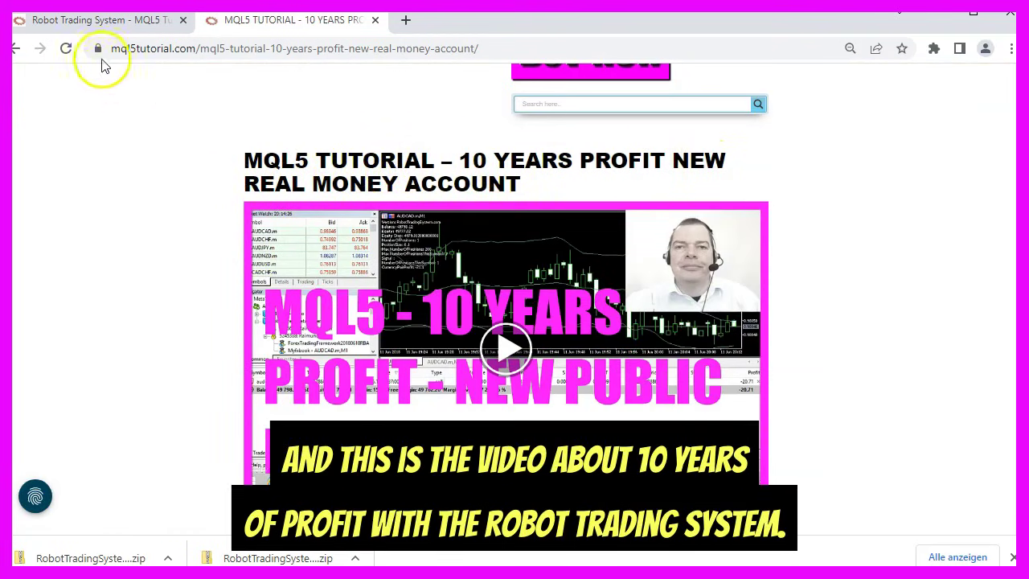
# Switch to the Robot Trading System tab and scroll to its equity-curve video
pyautogui.click(103, 20)
pyautogui.scroll(2, 472, 325)
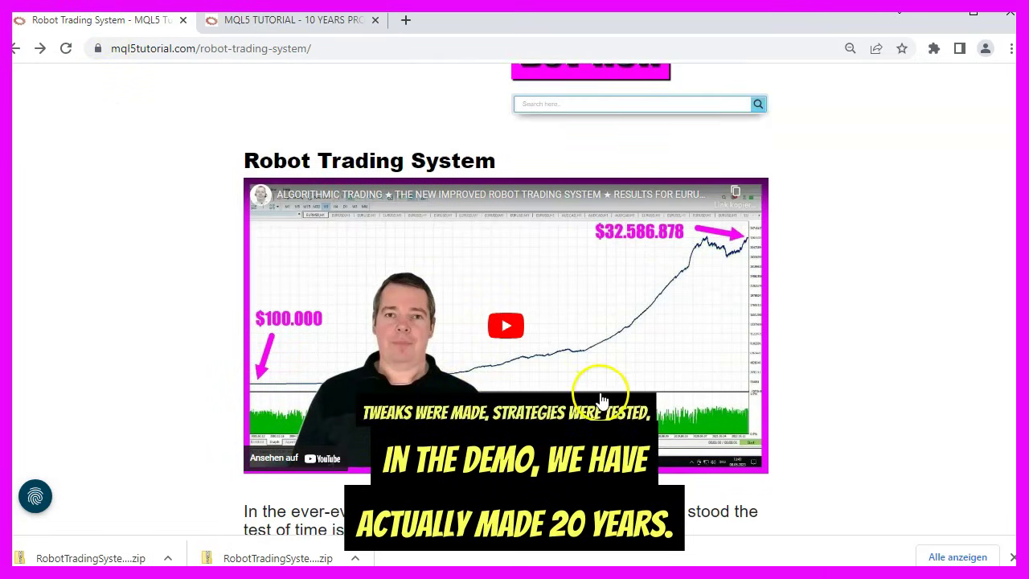
pyautogui.scroll(-1, 601, 399)
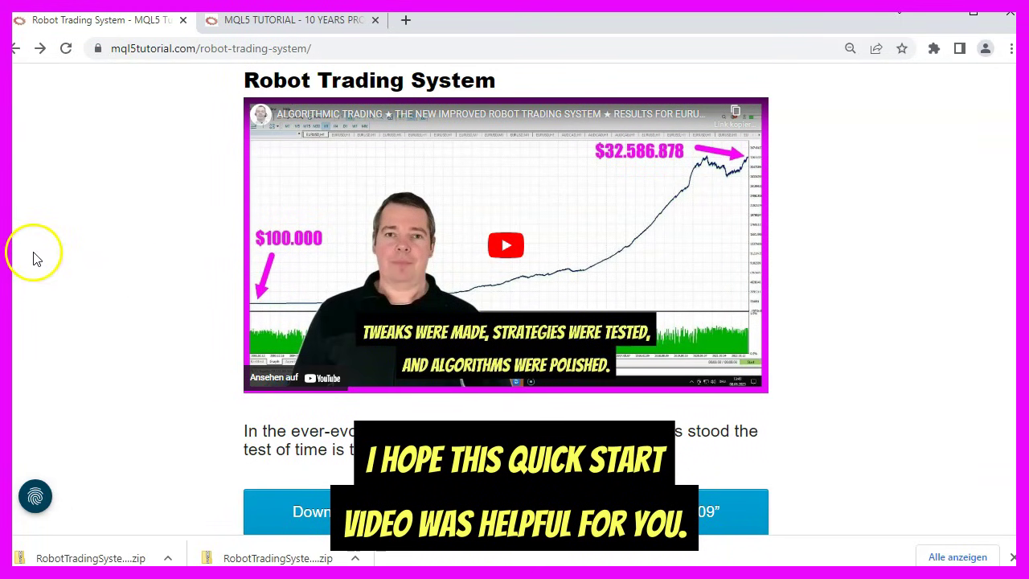